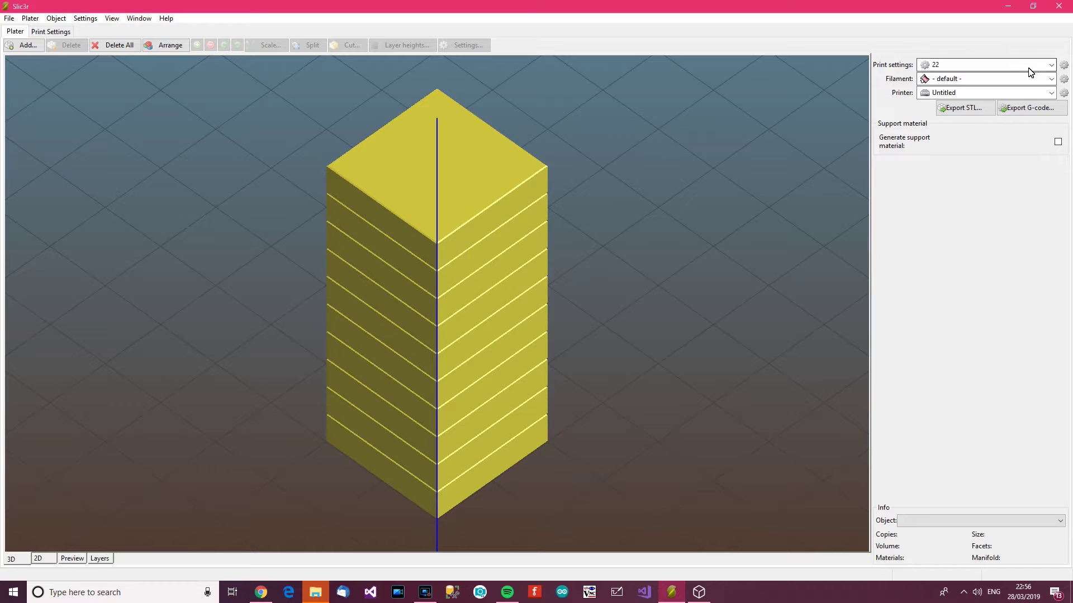
Open the print settings and compare the "speed" preset with preset 22, ending on 22
left_click(1063, 66)
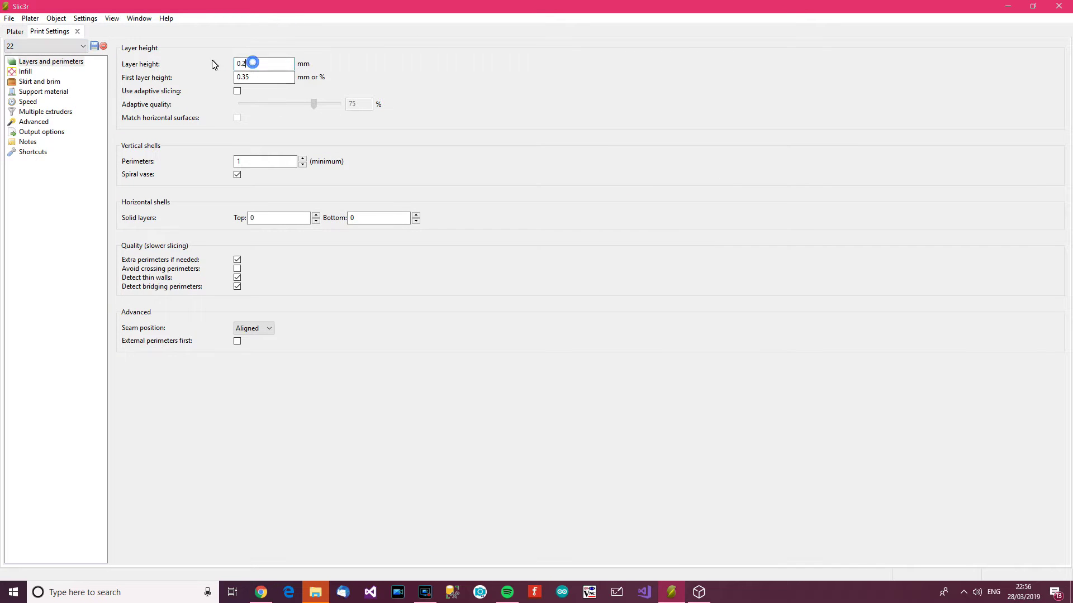
left_click(61, 47)
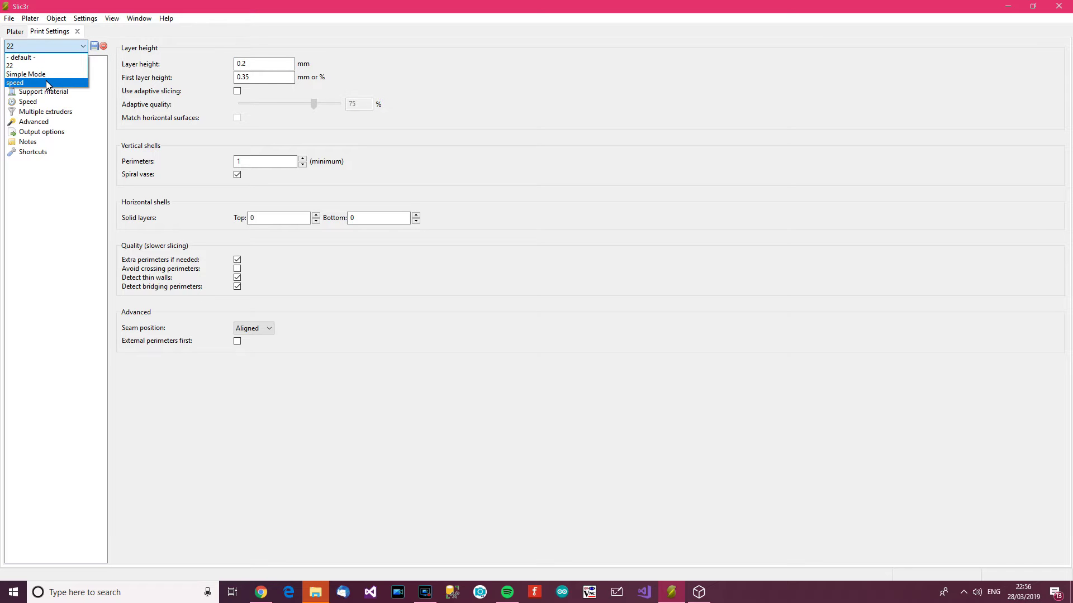
left_click(48, 83)
left_click(74, 45)
left_click(55, 74)
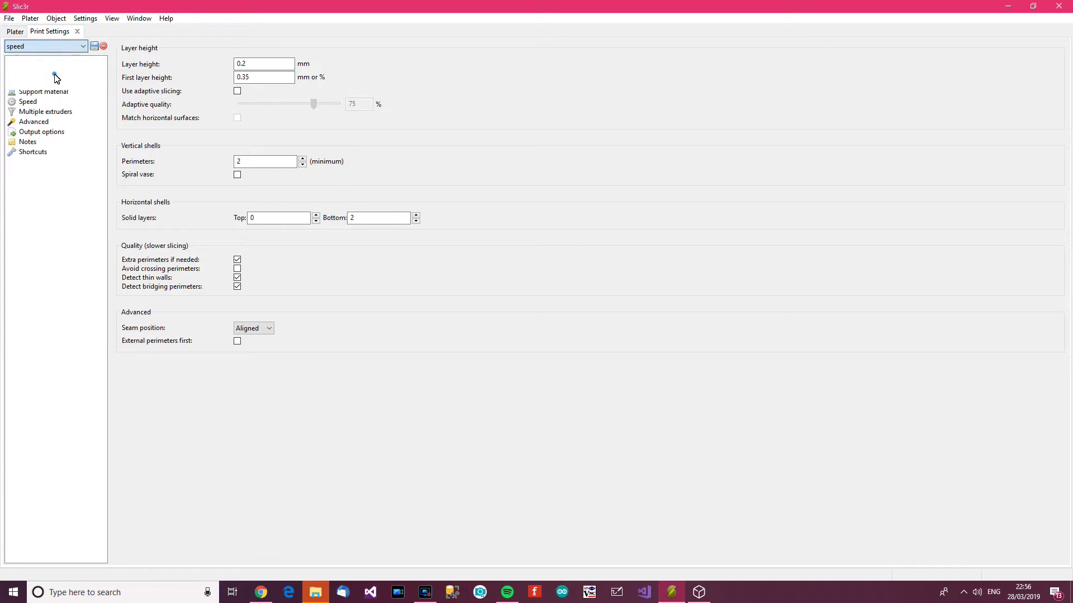
left_click(84, 47)
left_click(60, 65)
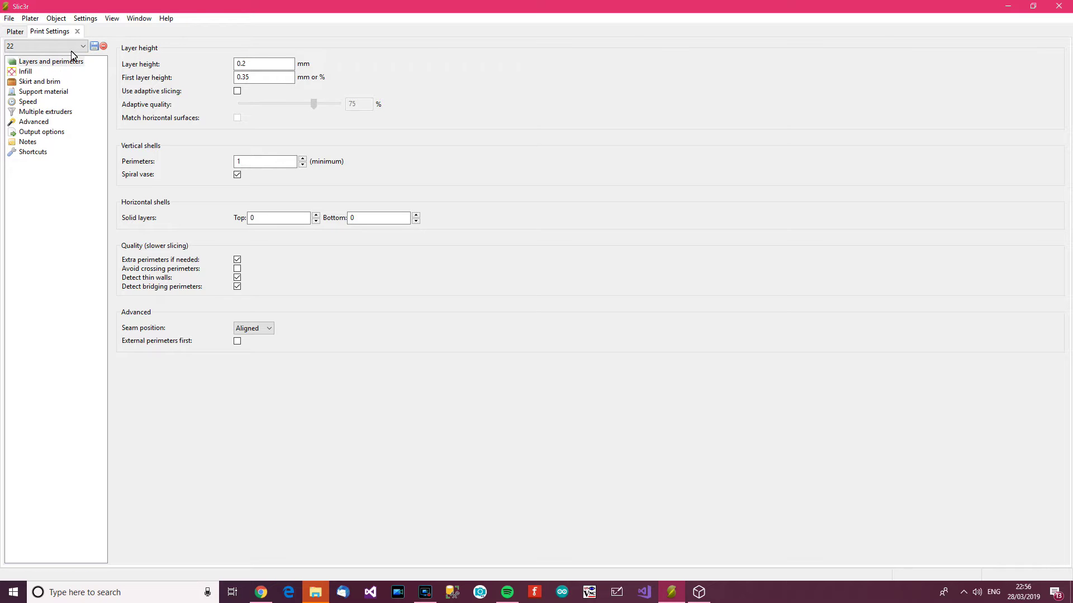
Review the layer, infill, and skirt and brim settings, and set the perimeter print speed to 30 mm/s
left_click(236, 62)
left_click(262, 74)
left_click(281, 162)
left_click(26, 72)
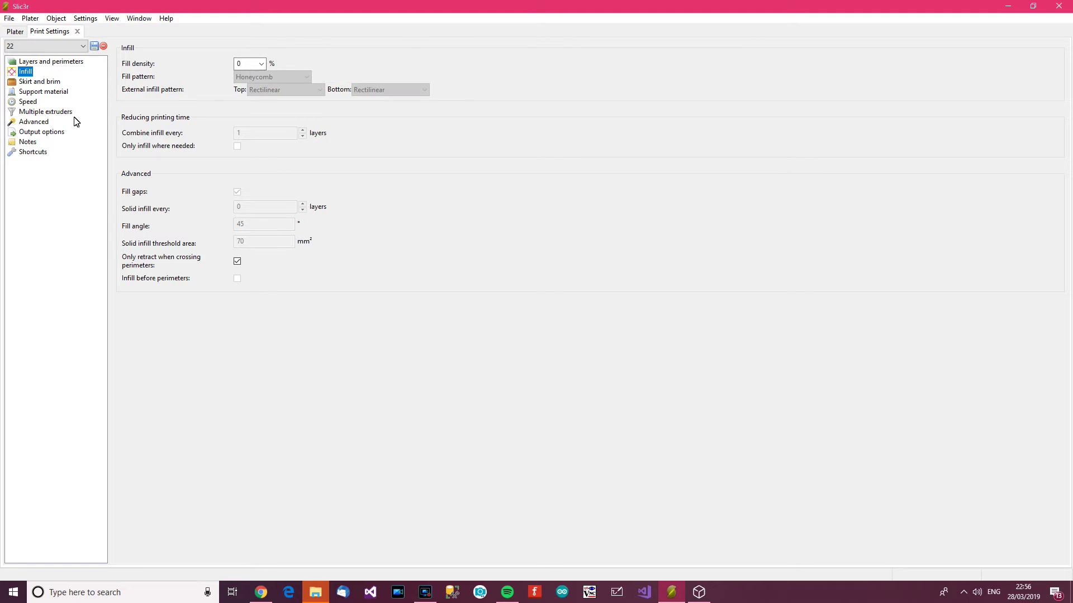
left_click(51, 83)
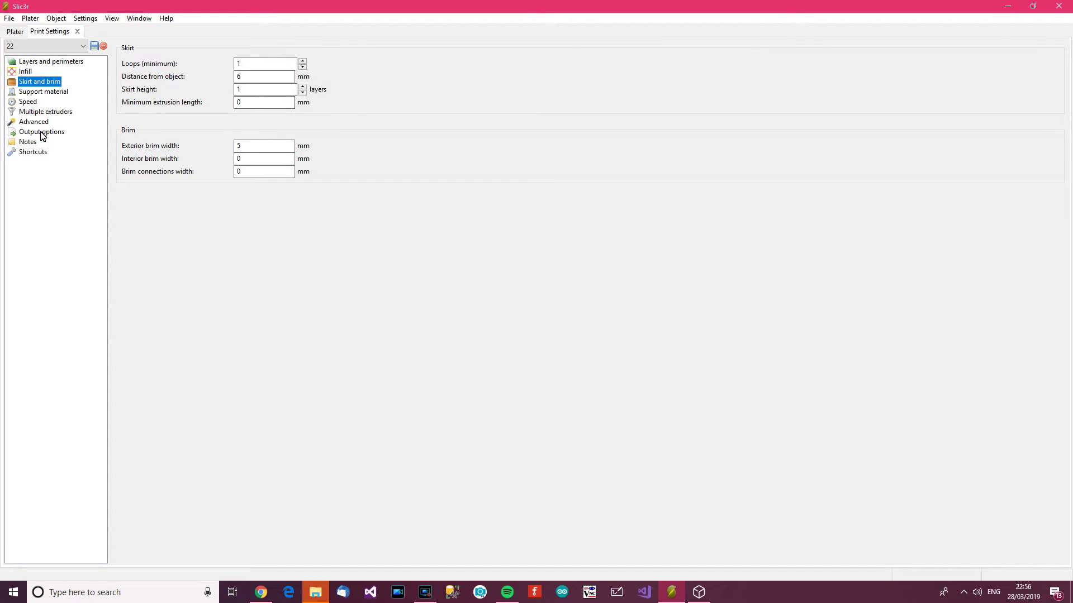
left_click(28, 103)
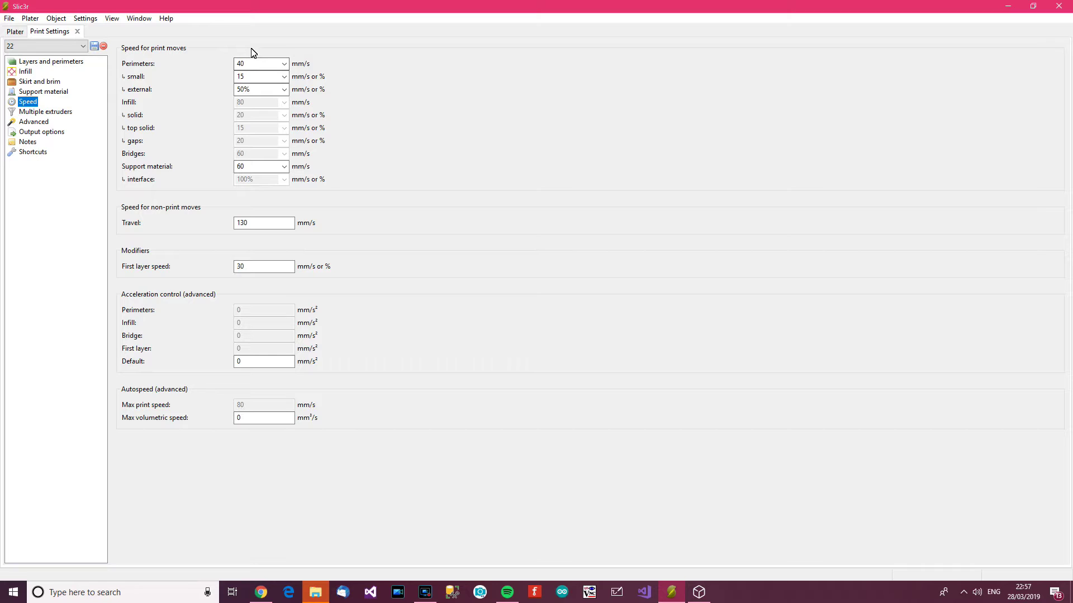
left_click(260, 62)
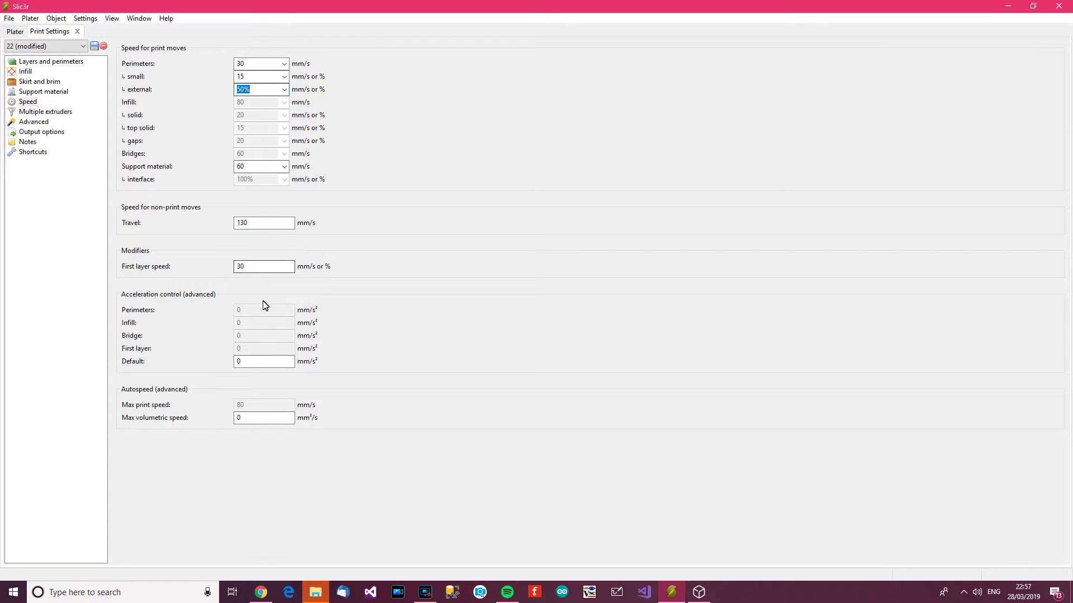
Look through the multiple extruders, advanced, output, notes and shortcuts print settings, and return to the plater
left_click(46, 114)
left_click(44, 123)
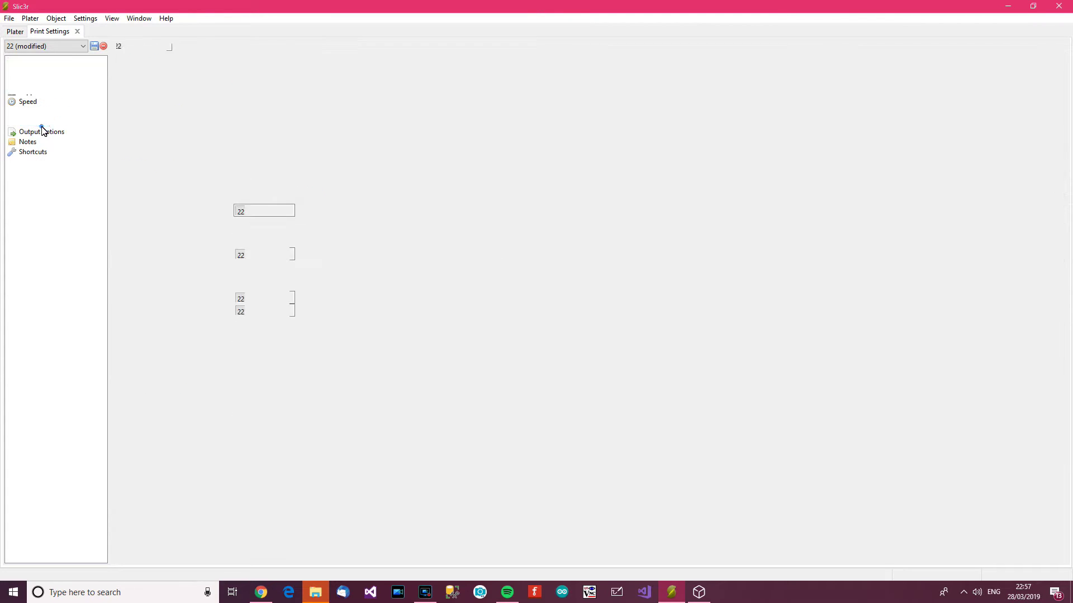
left_click(48, 133)
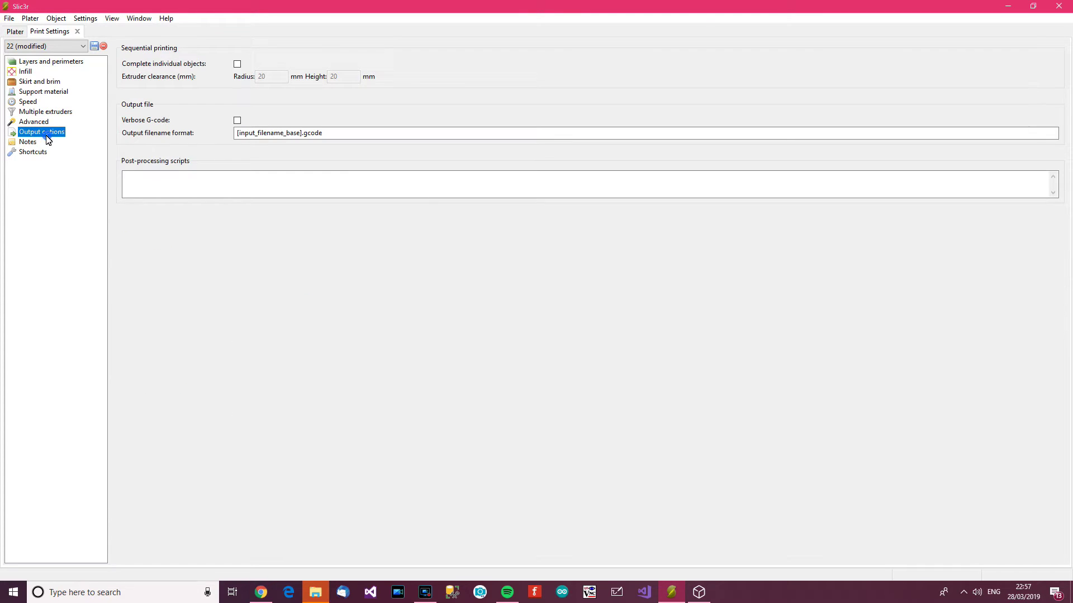
left_click(32, 144)
left_click(34, 153)
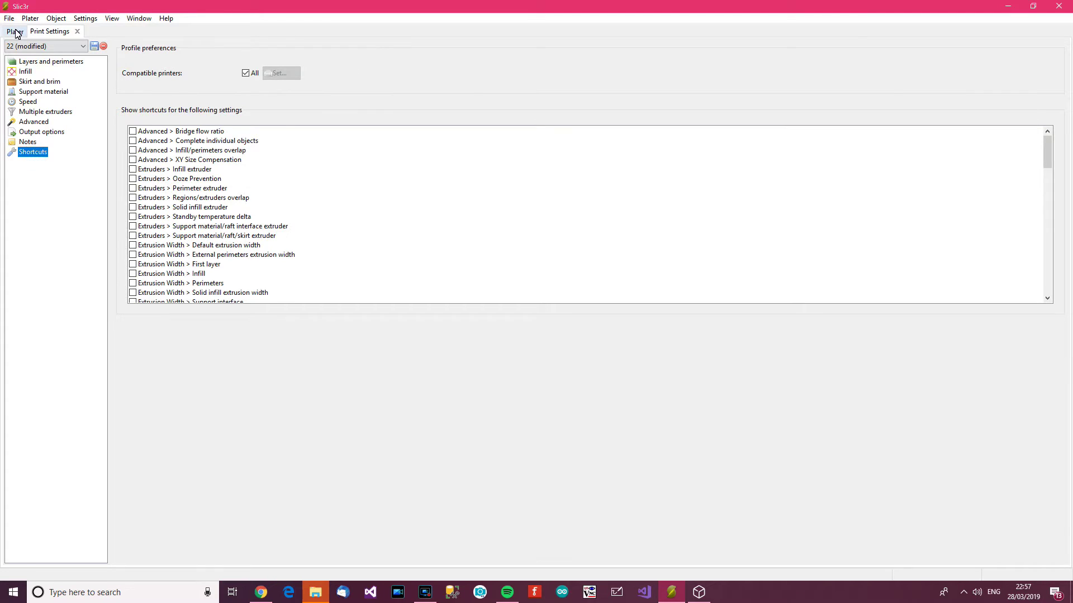
left_click(15, 32)
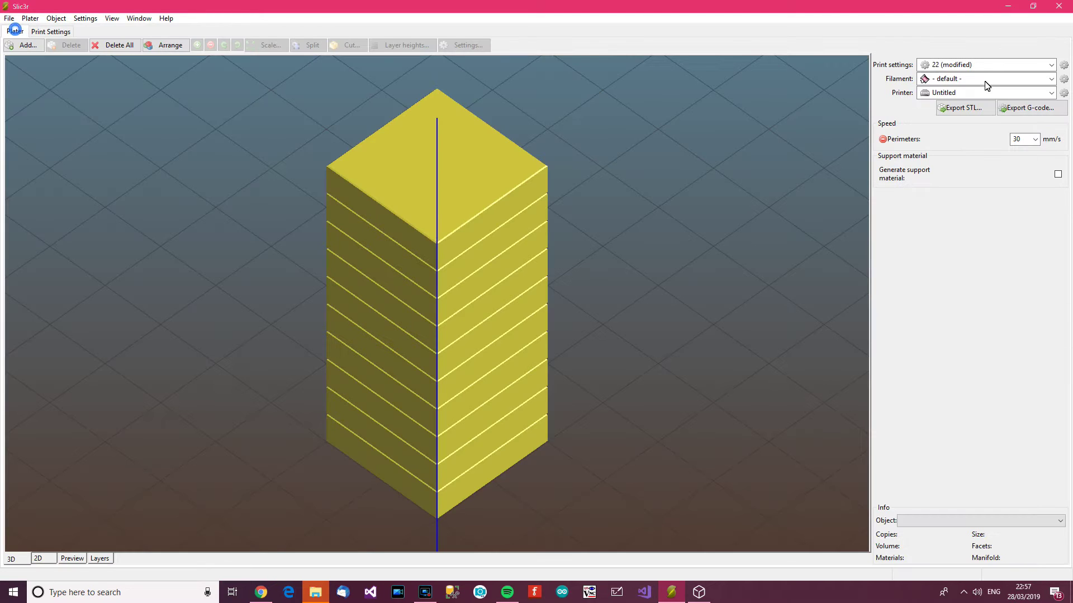
Open the filament settings and set the filament diameter to 1.75 mm with an extrusion multiplier of 1
left_click(1063, 80)
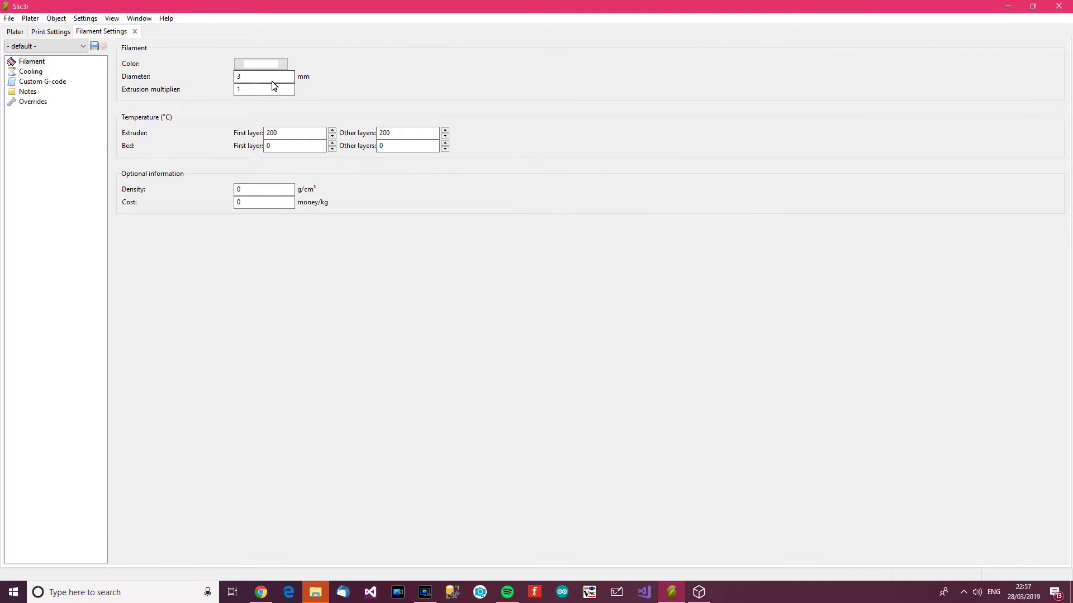
mouse_move(274, 82)
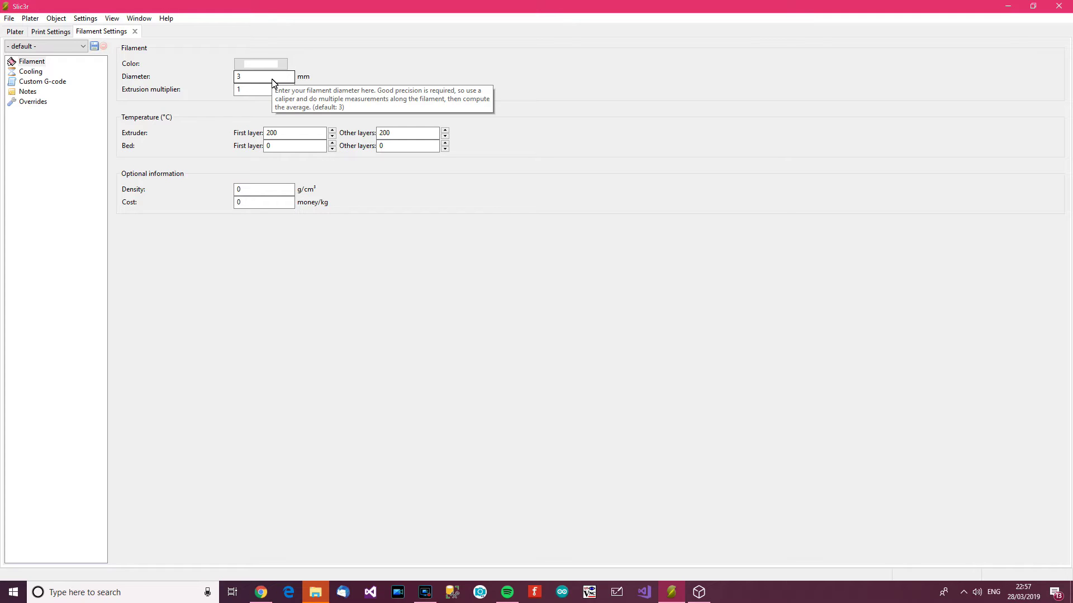
double_click(271, 79)
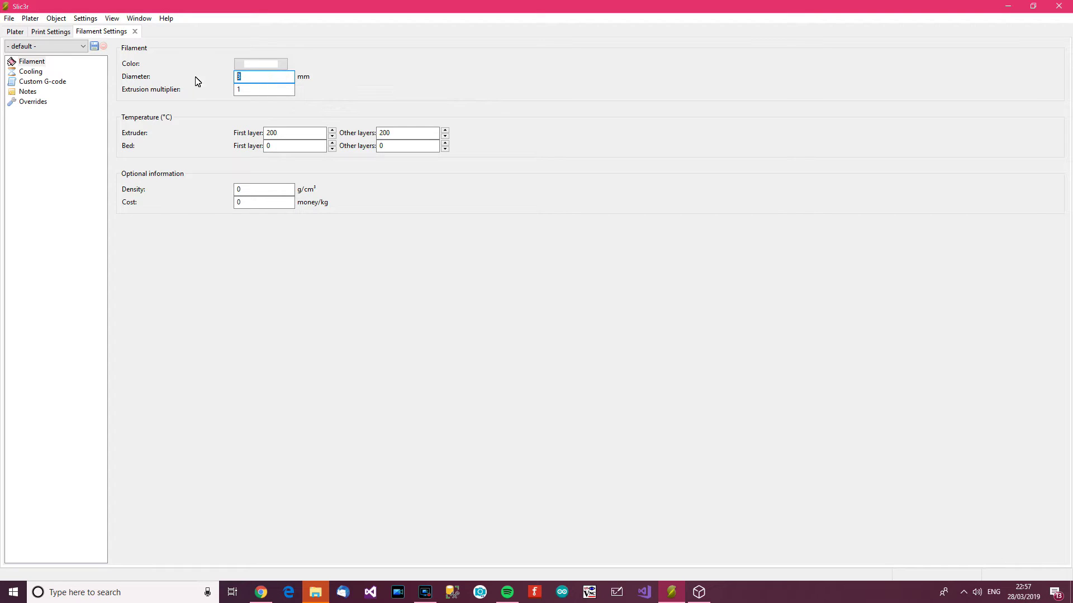
type("0.7")
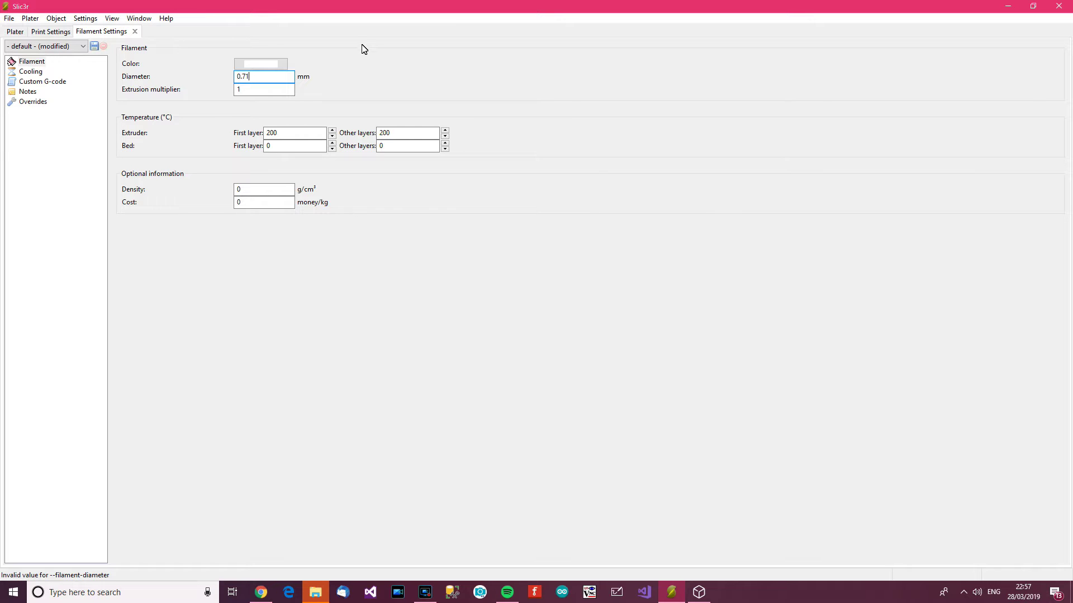
type("5")
left_click(268, 91)
type("1")
left_click(273, 89)
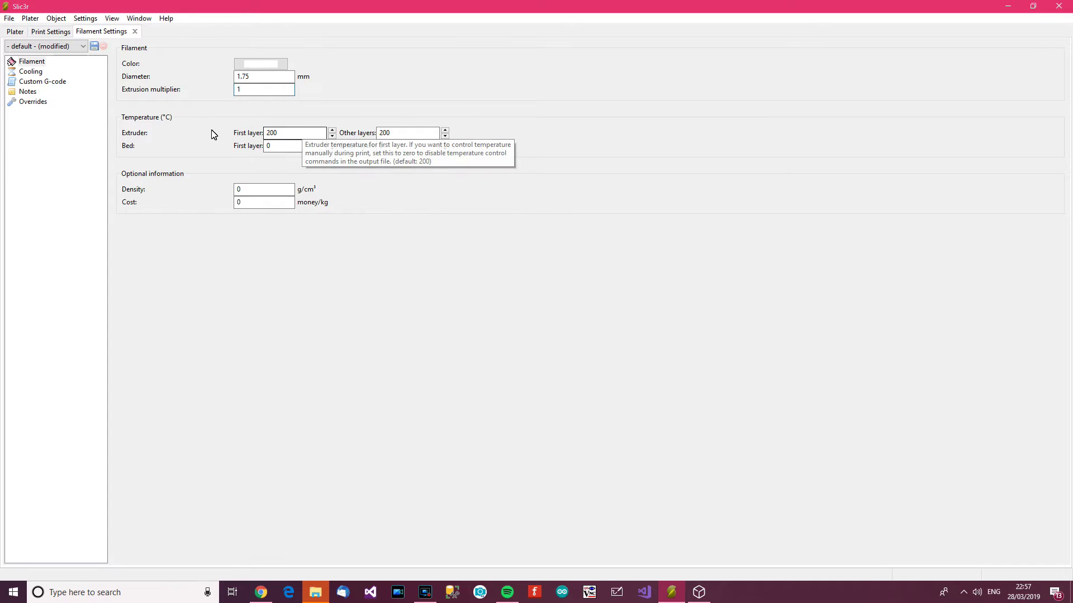
Set the extruder temperature to 190 °C for the first layer and 178 °C for the other layers
key("Tab")
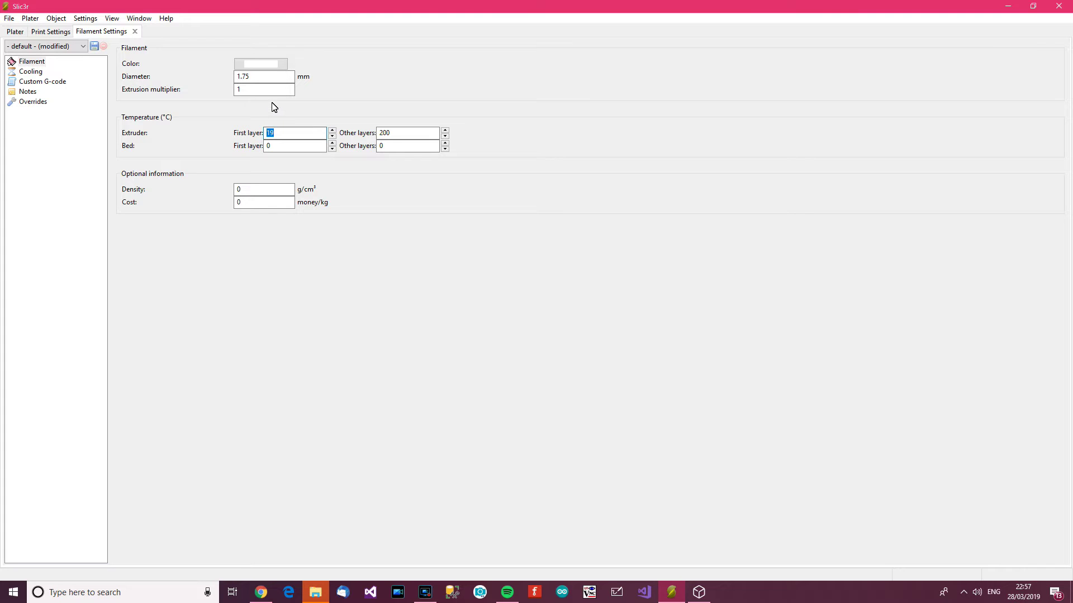
type("190")
double_click(380, 136)
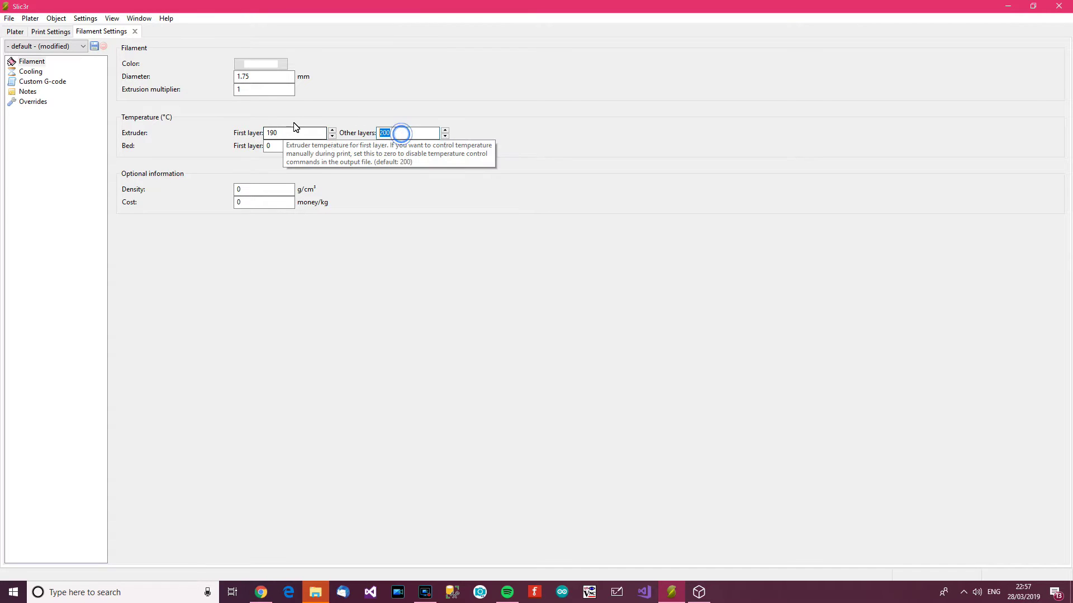
type("178")
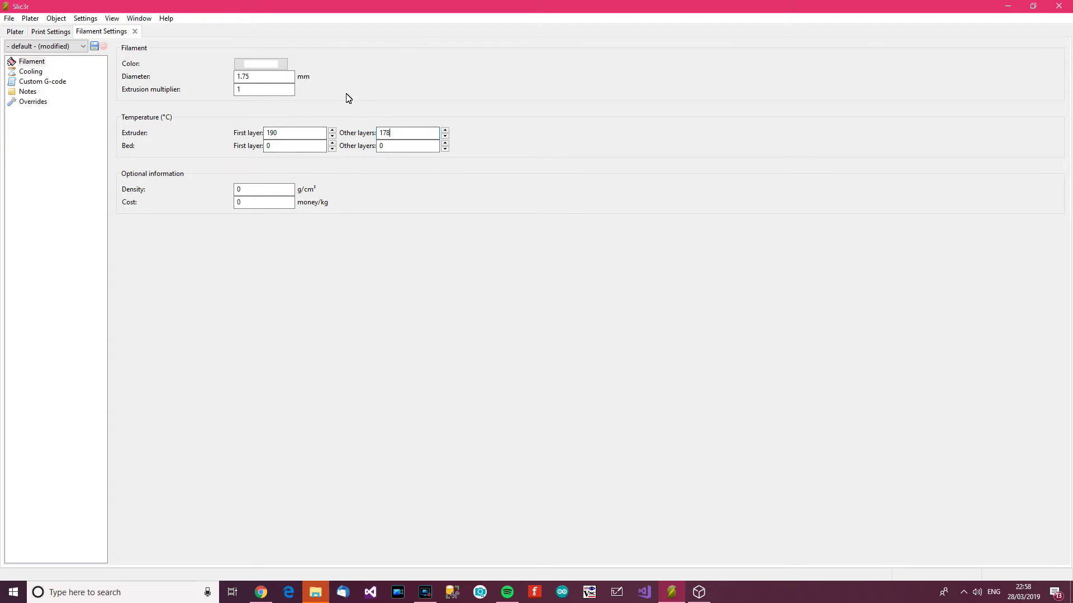
Set the bed temperature to 50 °C for both the first layer and the other layers
left_click(290, 147)
type("50")
double_click(412, 146)
type("50")
left_click(252, 193)
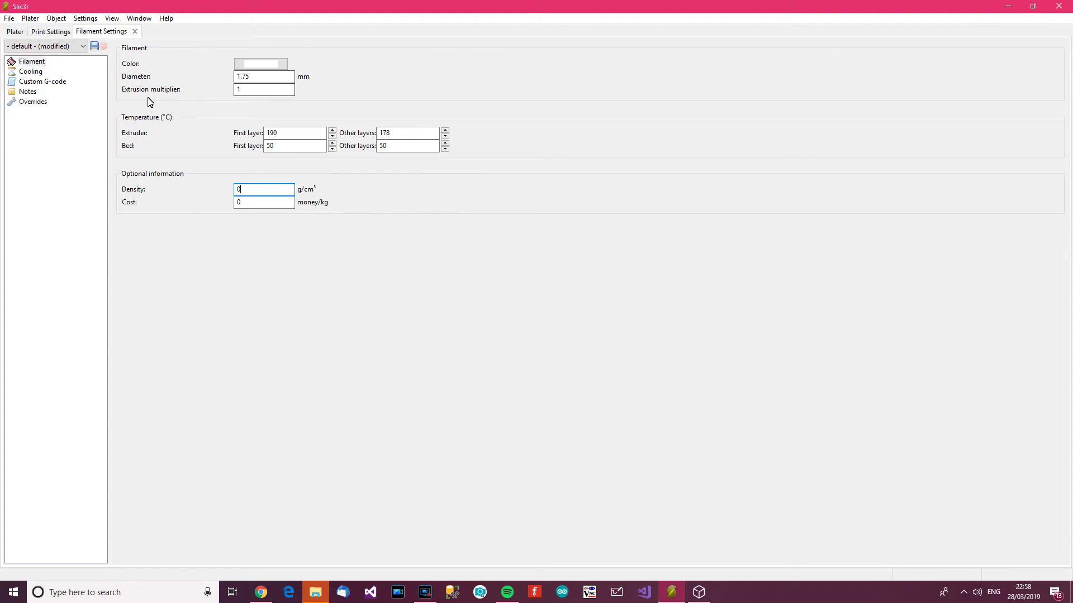
Check the cooling settings and save the filament settings as a preset named "jjj"
left_click(29, 72)
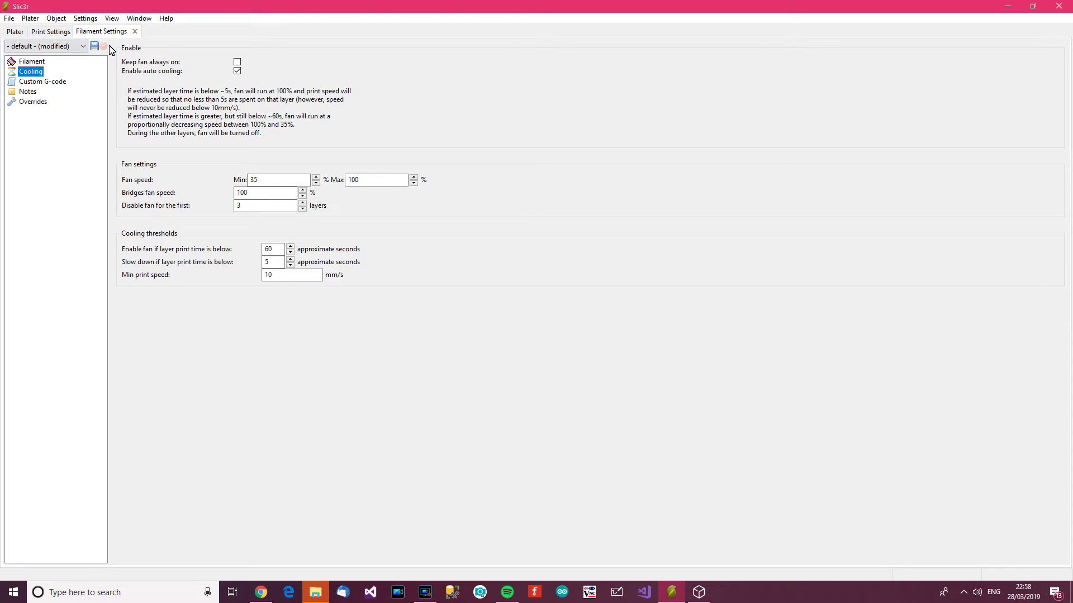
left_click(94, 46)
double_click(84, 85)
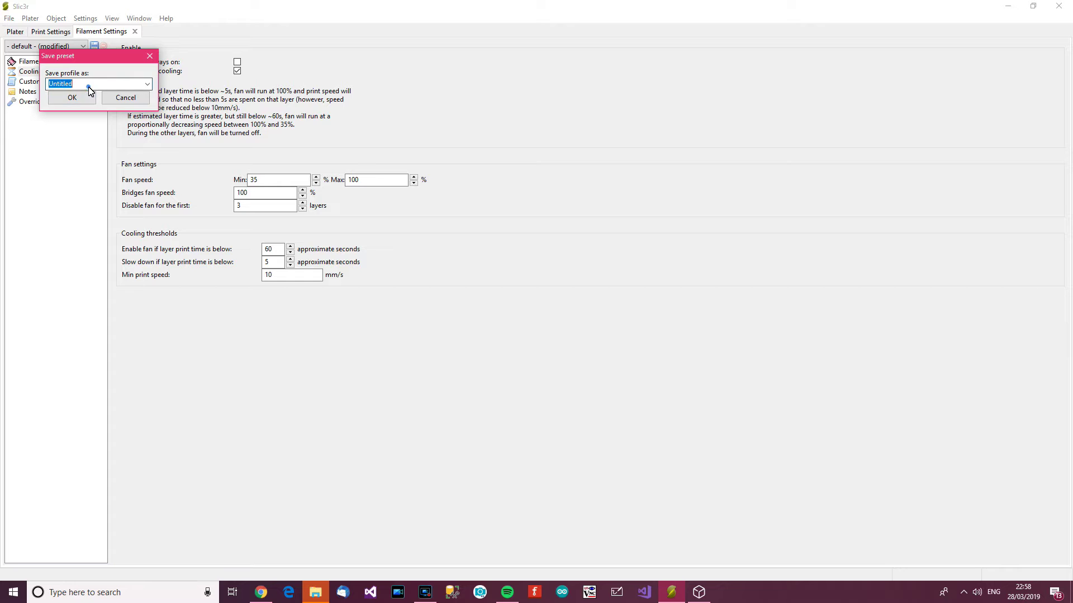
type("jjj")
left_click(87, 98)
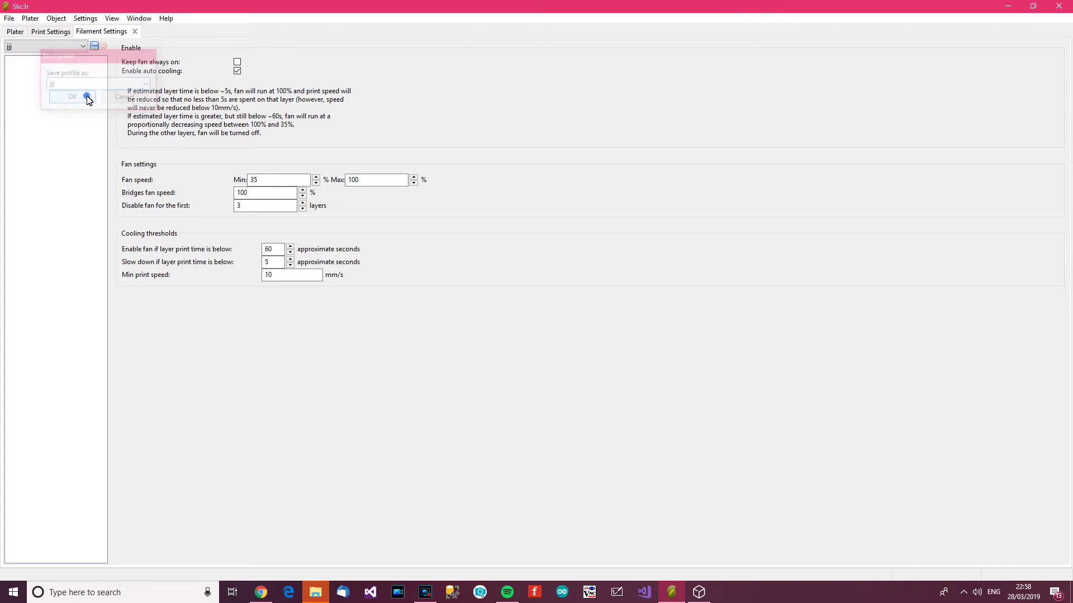
Open the printer settings and save them under the preset name "Untitled"
left_click(17, 32)
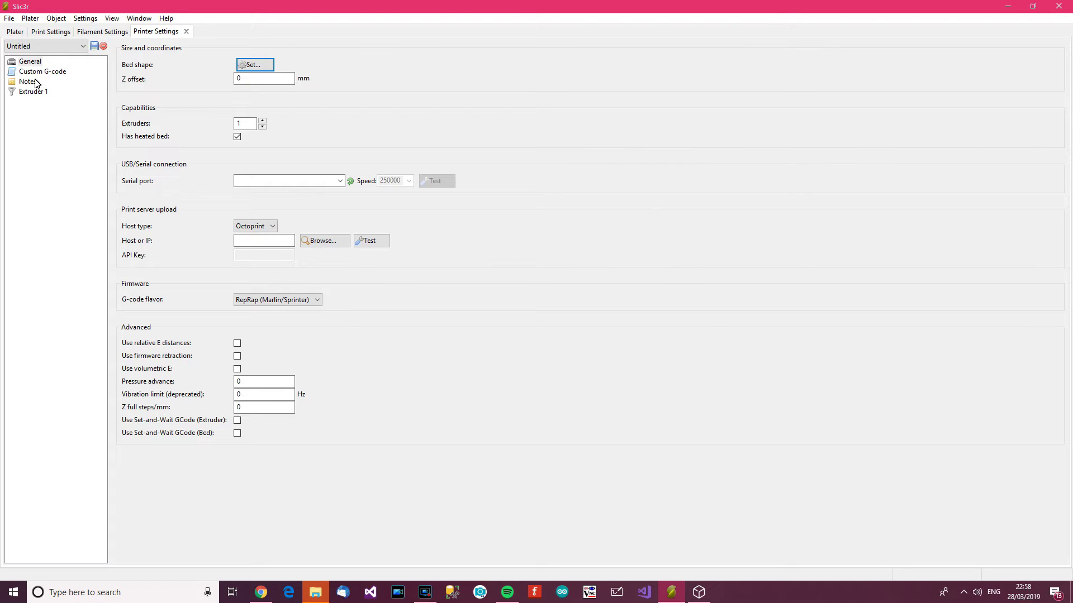
left_click(95, 46)
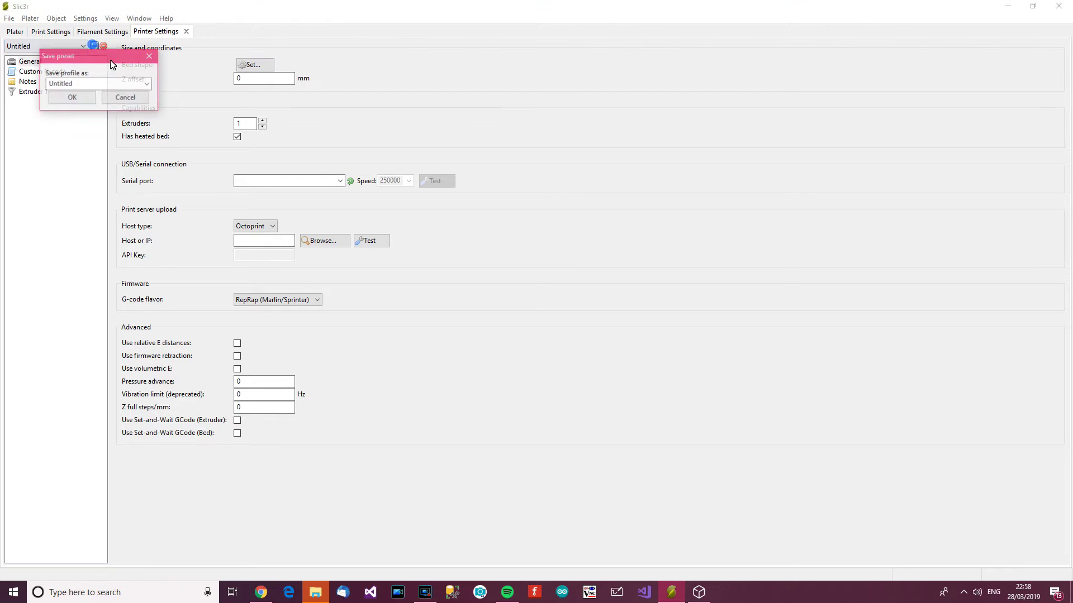
left_click(89, 99)
Return to the plater and export the model's G-code
left_click(15, 32)
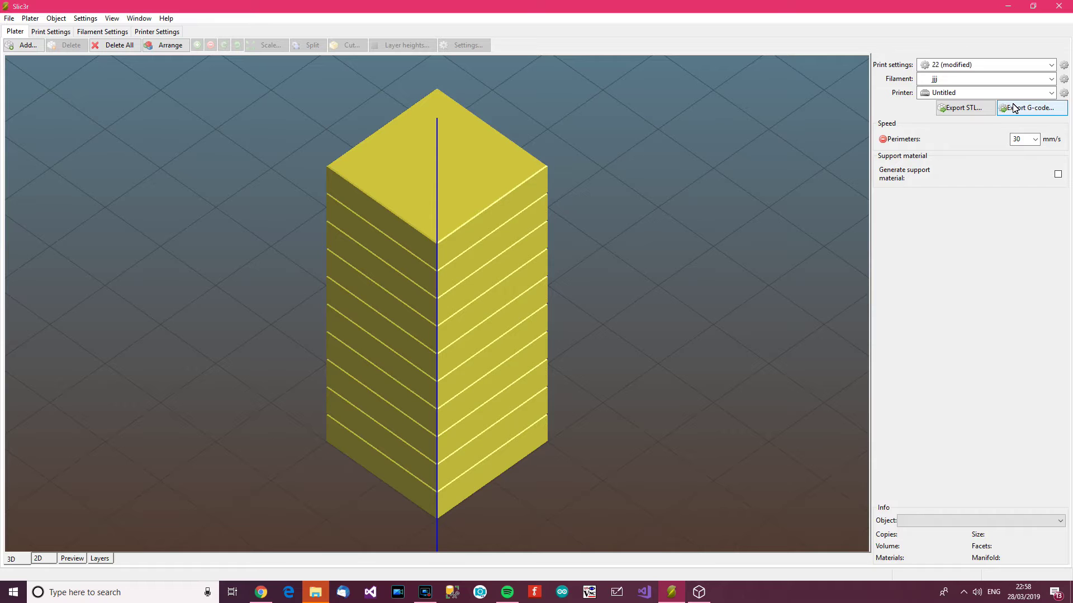
left_click(1049, 114)
left_click(432, 310)
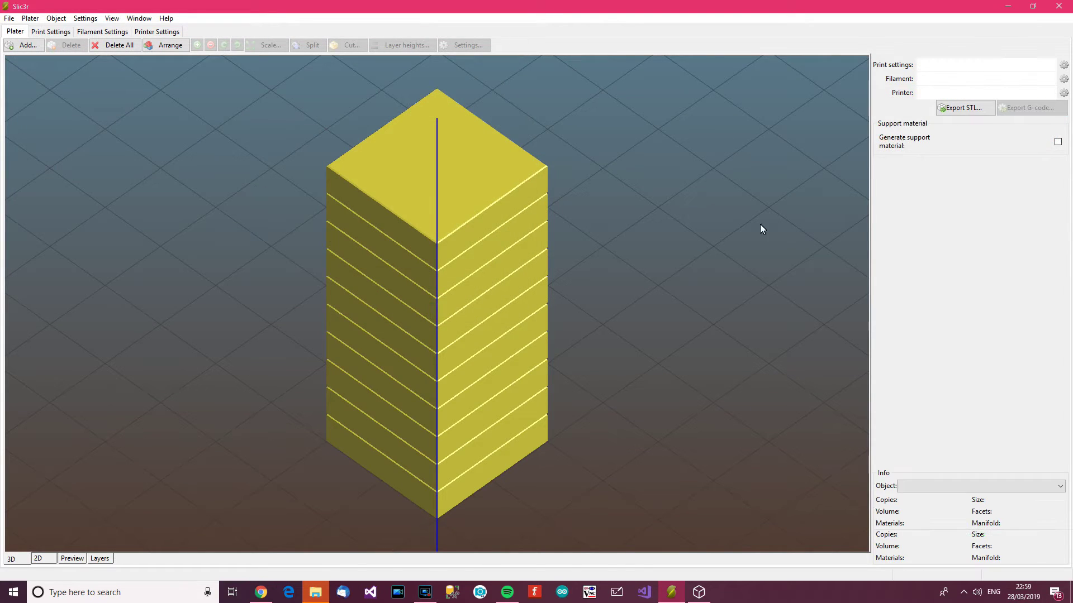